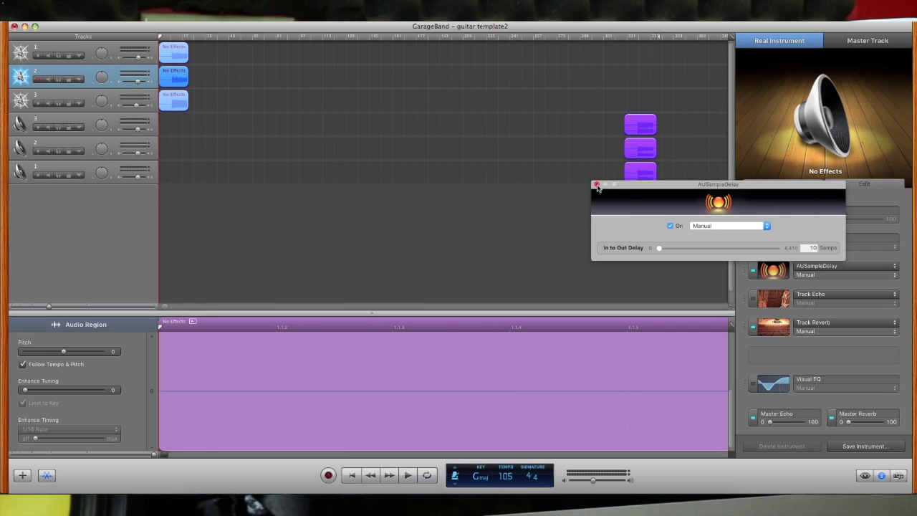
Close the AUSampleDelay window and switch off the AUSampleDelay effect on guitar tracks 2 and 3 of the top three tracks.
{"action": "left_click", "coordinate": [596, 184]}
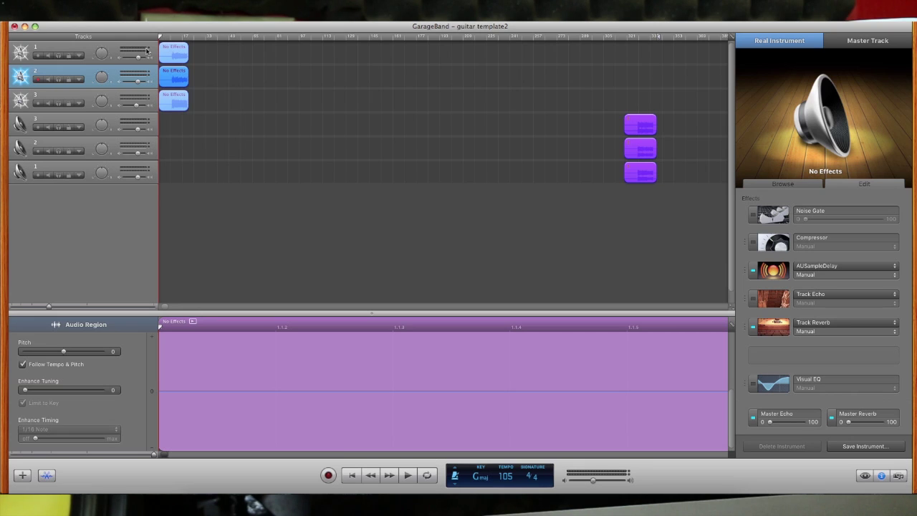
{"action": "left_click", "coordinate": [68, 52]}
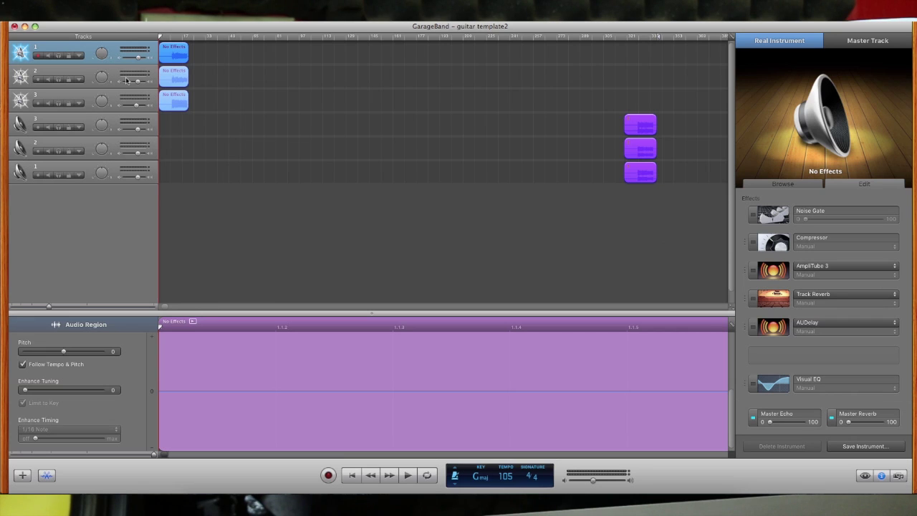
{"action": "left_click", "coordinate": [70, 69]}
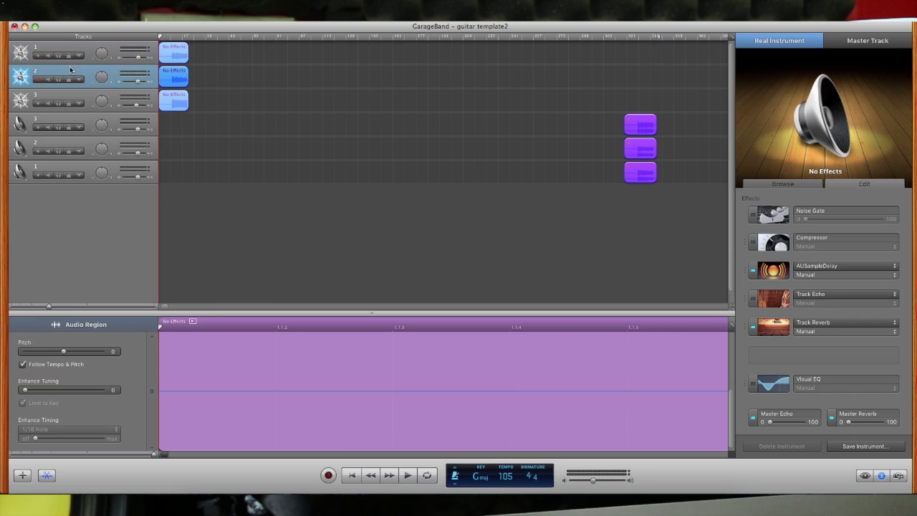
{"action": "left_click", "coordinate": [753, 271]}
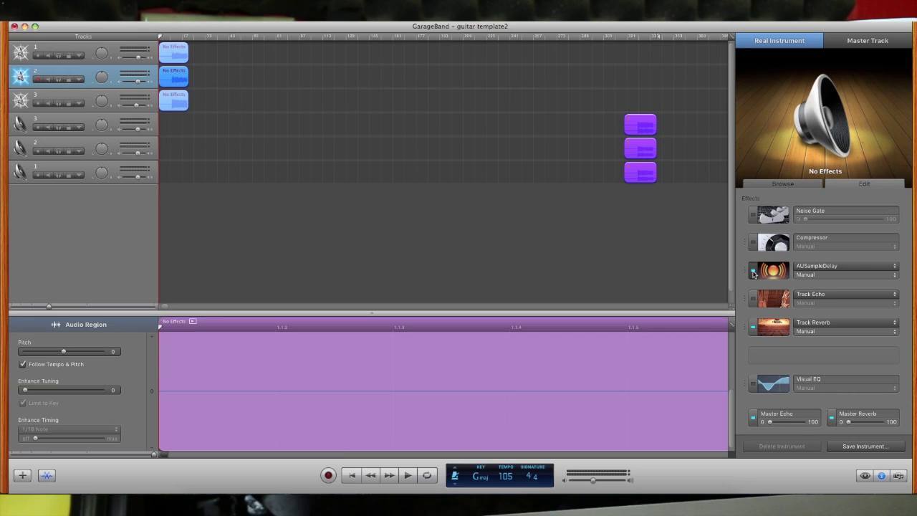
{"action": "left_click", "coordinate": [73, 96]}
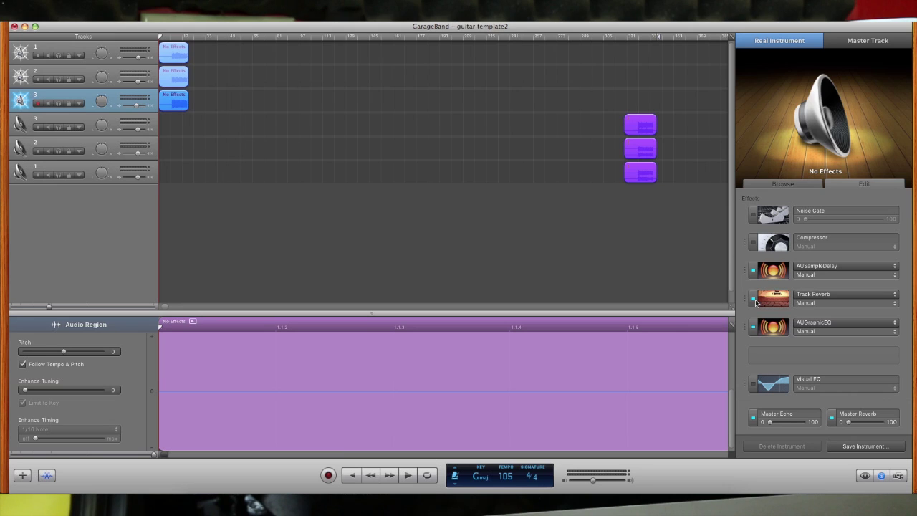
{"action": "left_click", "coordinate": [753, 272]}
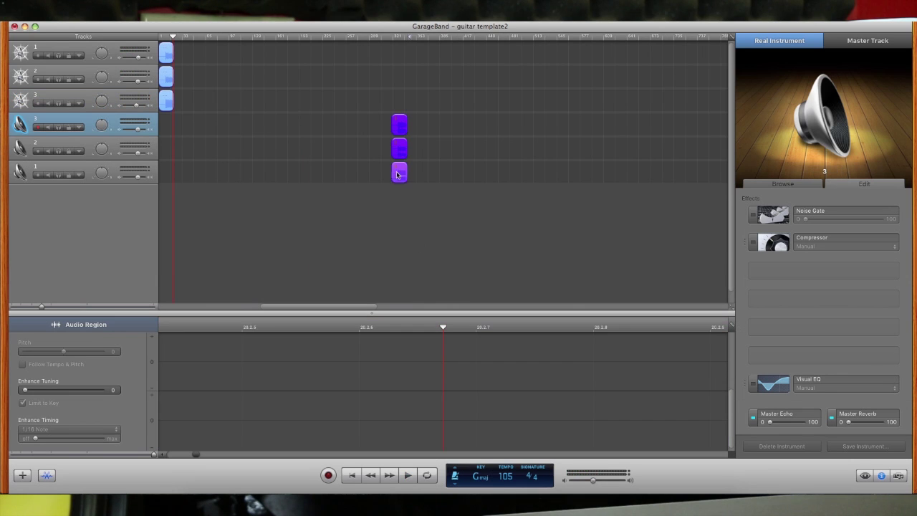
Move the three purple audio regions on the lower tracks back together toward the beginning of the timeline, near bar 33, and start playback.
{"action": "left_click_drag", "start_coordinate": [403, 127], "coordinate": [194, 125]}
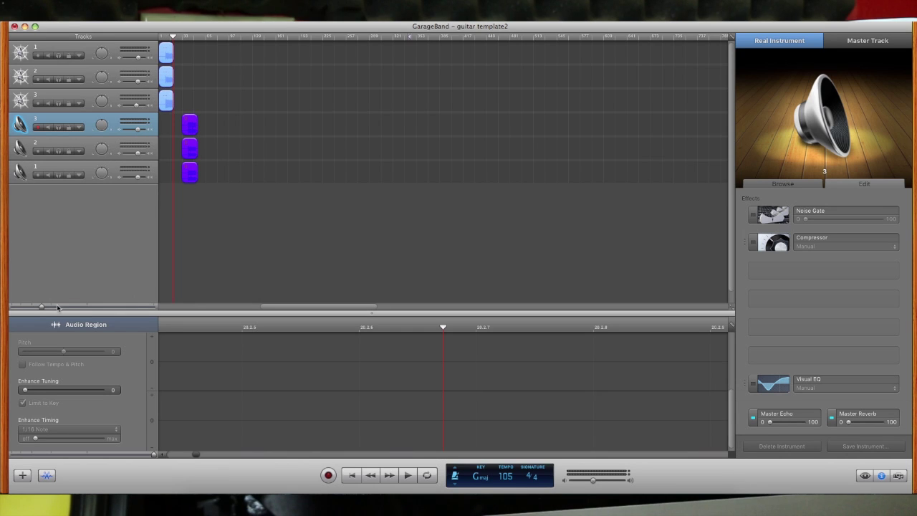
{"action": "left_click_drag", "start_coordinate": [42, 307], "coordinate": [65, 306]}
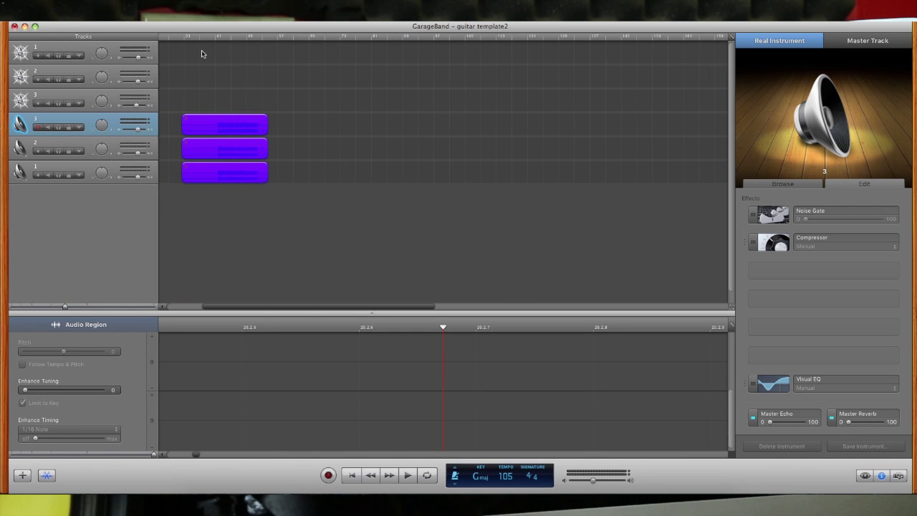
{"action": "key", "text": "space"}
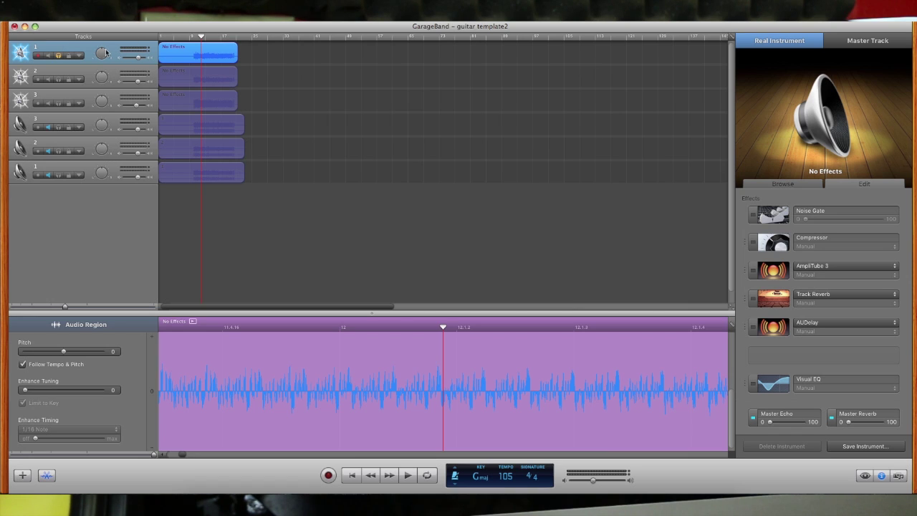
Play back the soloed first guitar track from the point where its guitar part begins.
{"action": "left_click", "coordinate": [194, 38]}
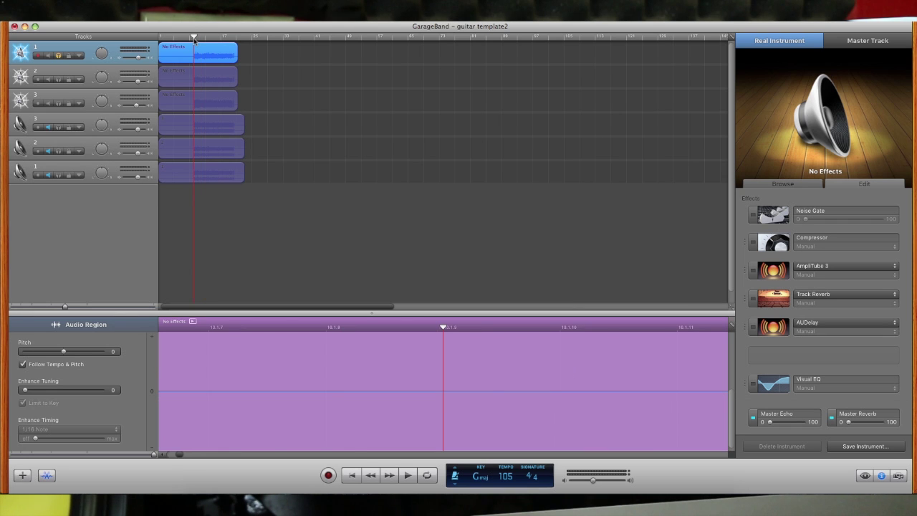
{"action": "key", "text": "space"}
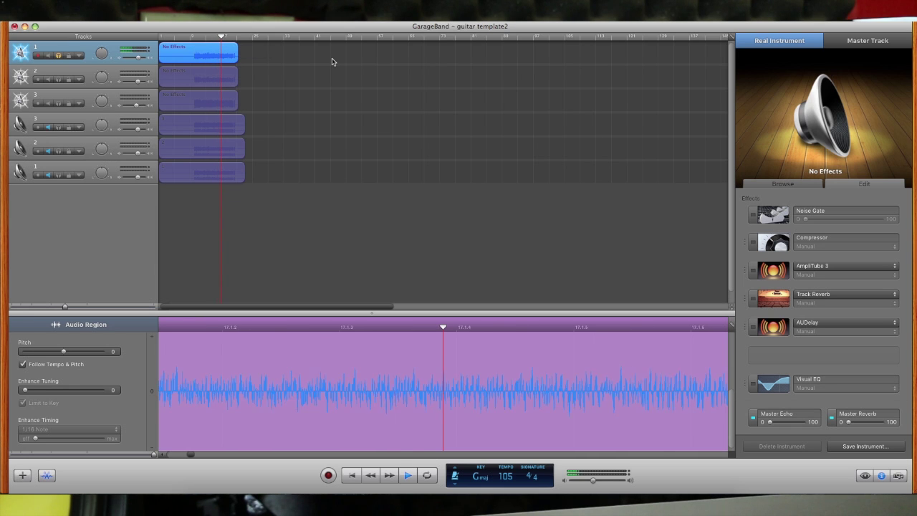
{"action": "key", "text": "space"}
Listen to the second and third guitar tracks soloed one after the other, from where the guitar part begins.
{"action": "key", "text": "Down"}
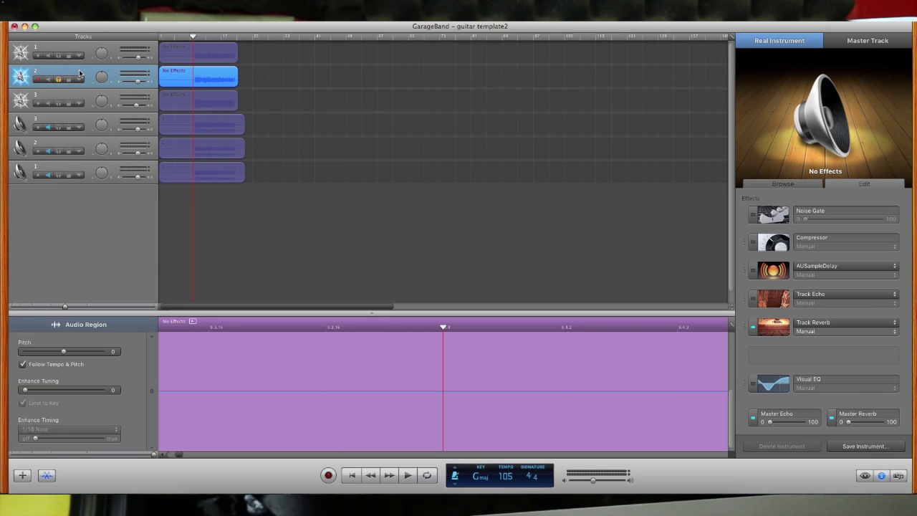
{"action": "key", "text": "space"}
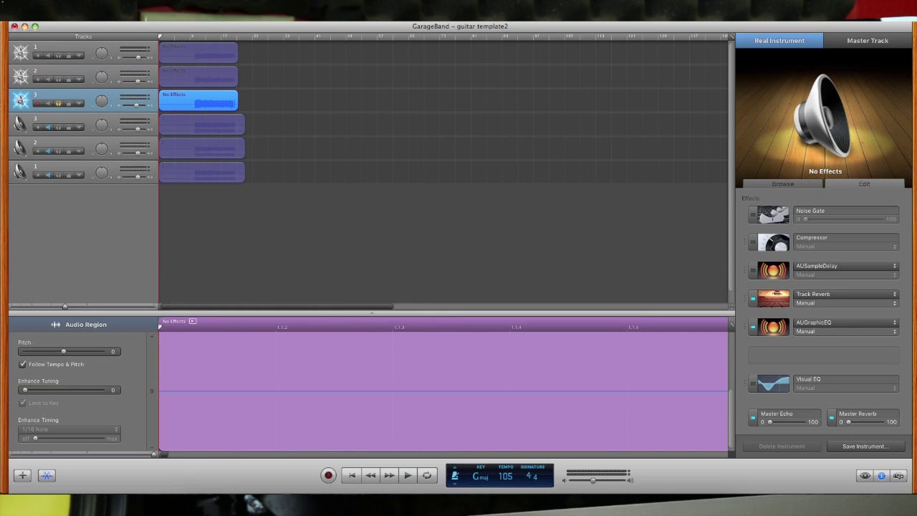
{"action": "left_click", "coordinate": [192, 36]}
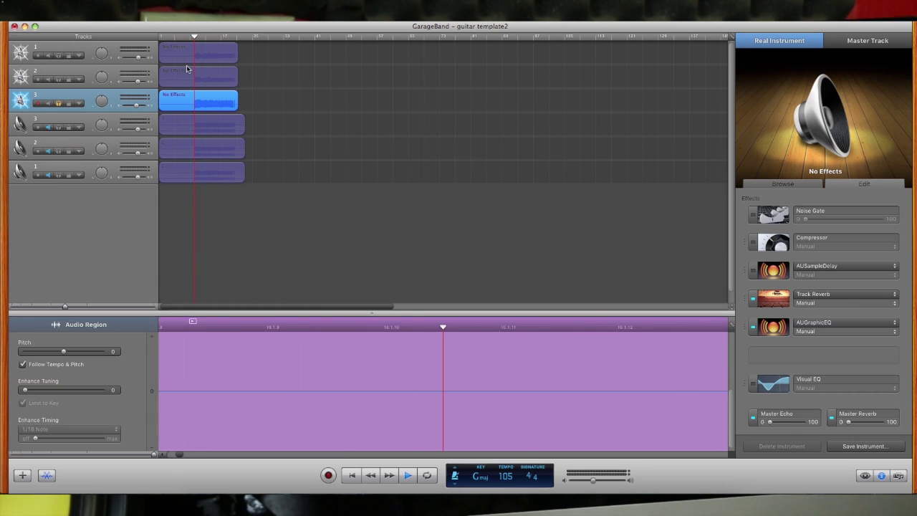
{"action": "key", "text": "space"}
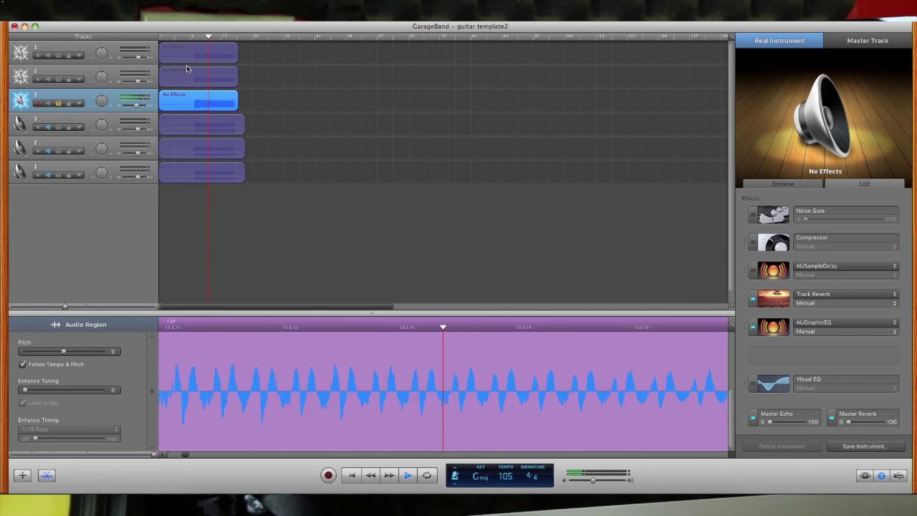
{"action": "key", "text": "space"}
Select the regions of the top three guitar tracks together and play the three tracks as a mix.
{"action": "left_click", "coordinate": [82, 49]}
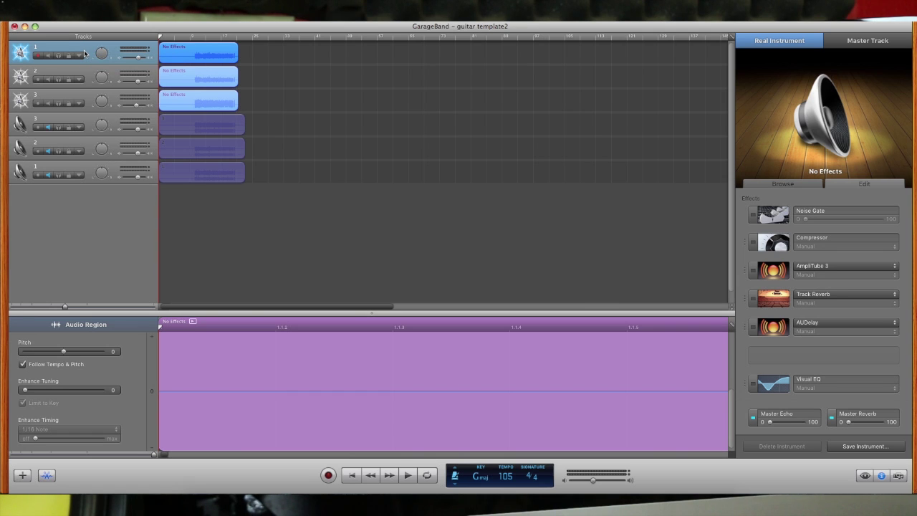
{"action": "left_click", "coordinate": [81, 78]}
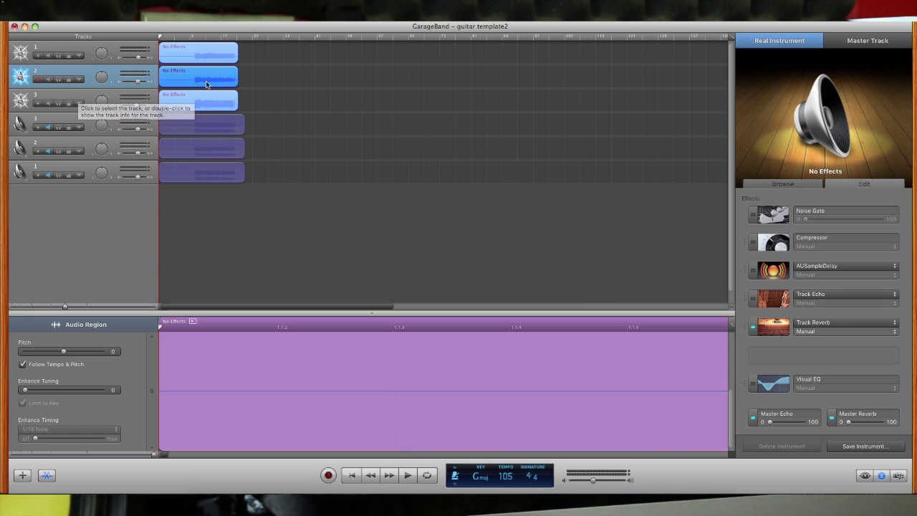
{"action": "left_click", "coordinate": [204, 51]}
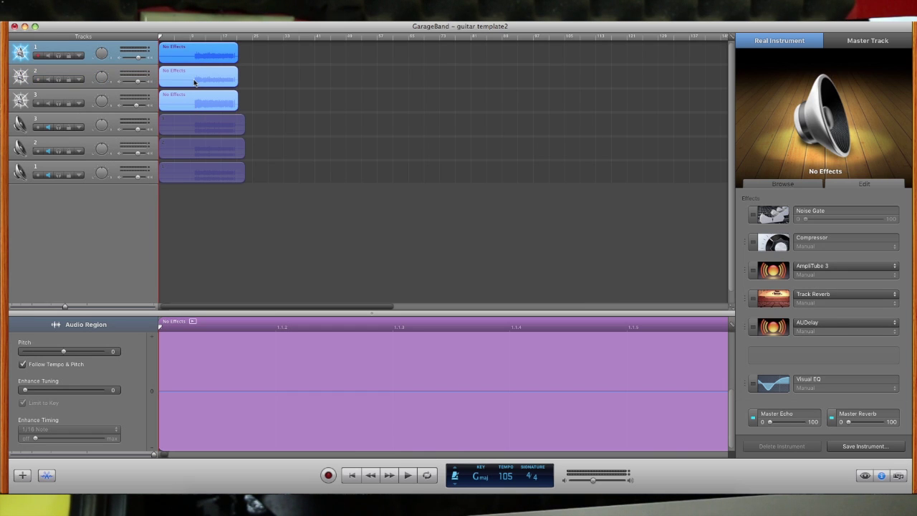
{"action": "left_click", "coordinate": [194, 83], "text": "shift"}
{"action": "left_click", "coordinate": [202, 103], "text": "shift"}
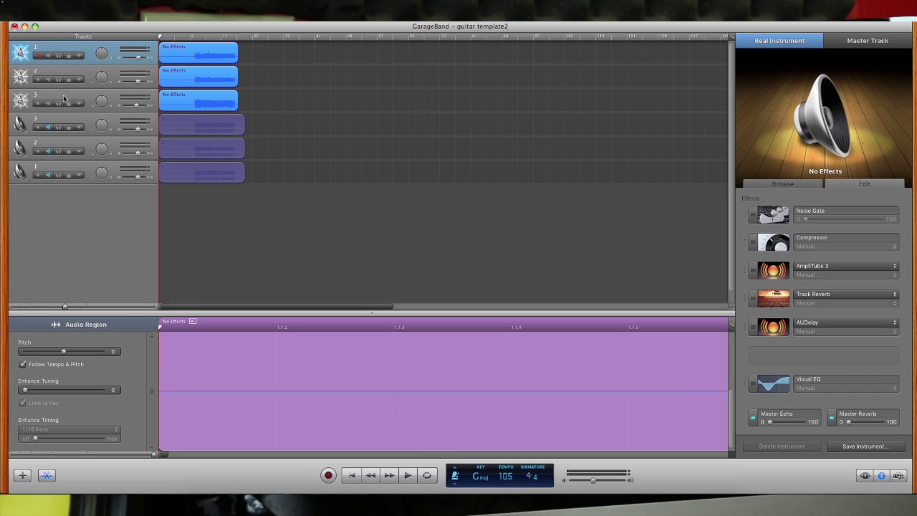
{"action": "left_click", "coordinate": [68, 49]}
{"action": "key", "text": "space"}
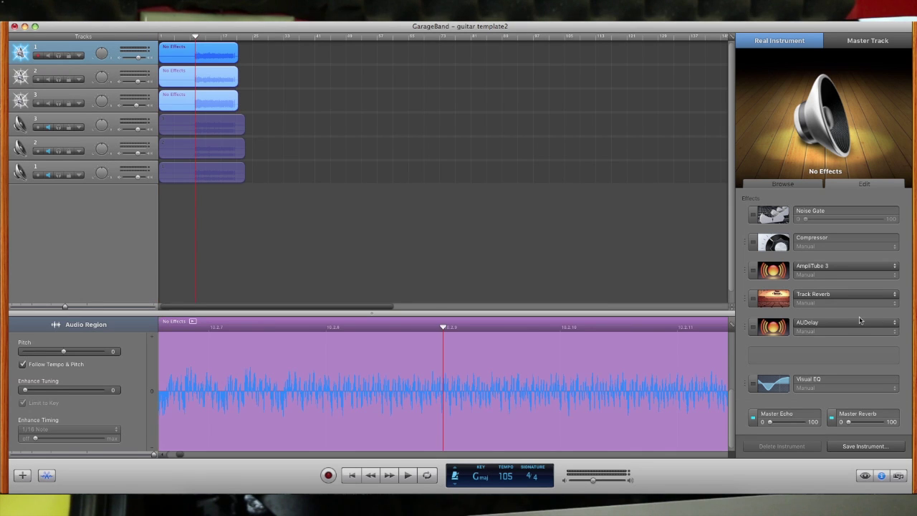
Check the In to Out Delay settings of the AUSampleDelay effect on guitar tracks 2 and 3.
{"action": "left_click", "coordinate": [76, 75]}
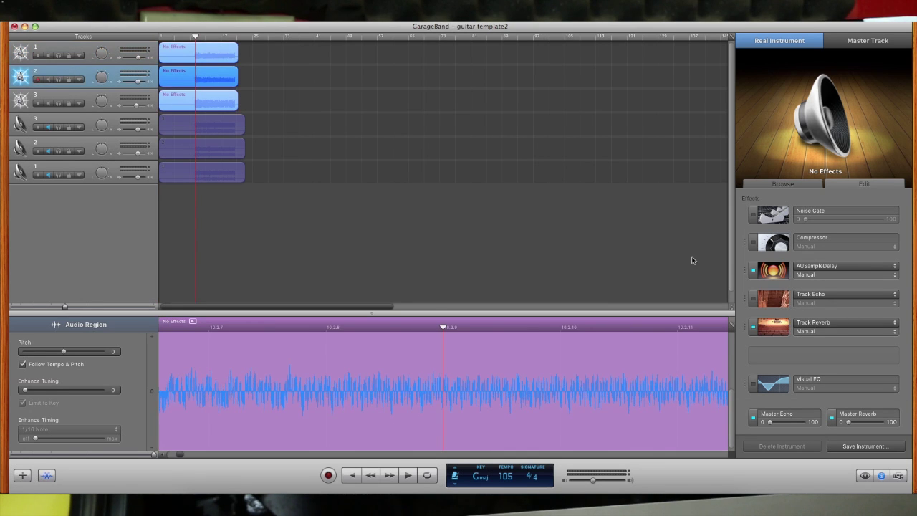
{"action": "left_click", "coordinate": [773, 273]}
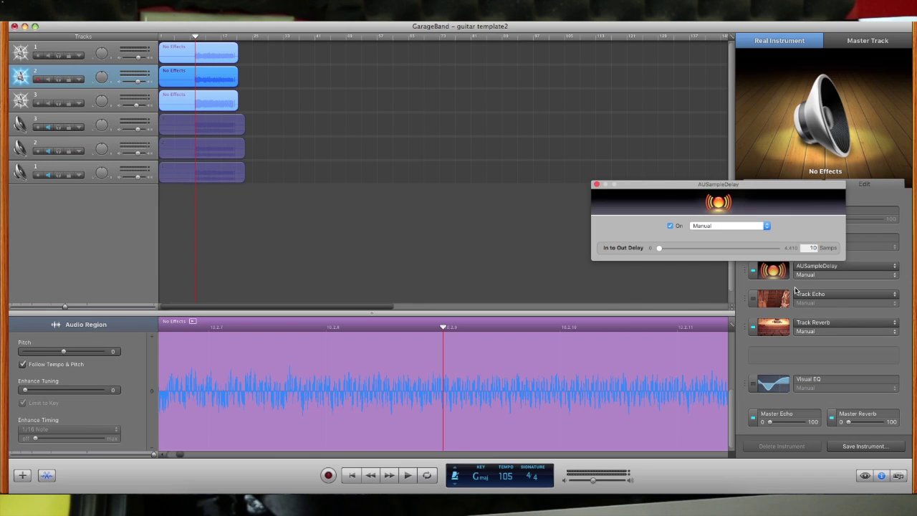
{"action": "key", "text": "Down"}
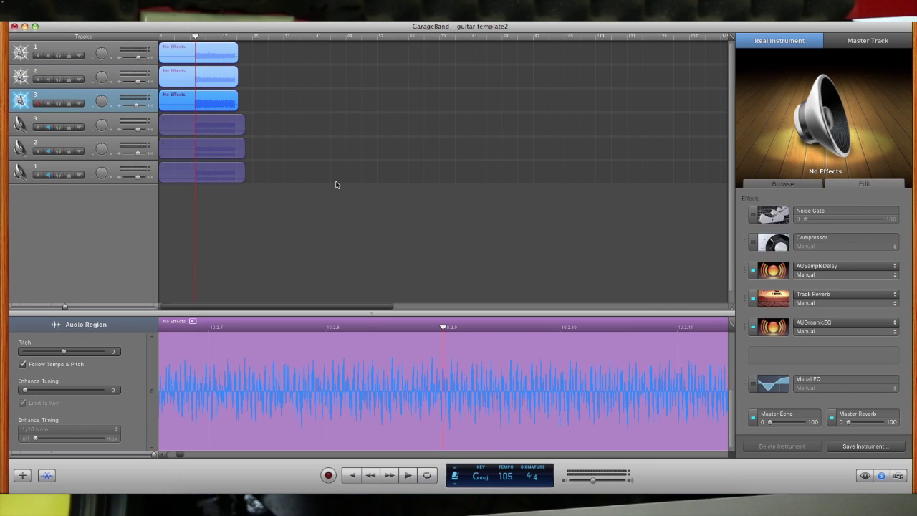
{"action": "left_click", "coordinate": [770, 273]}
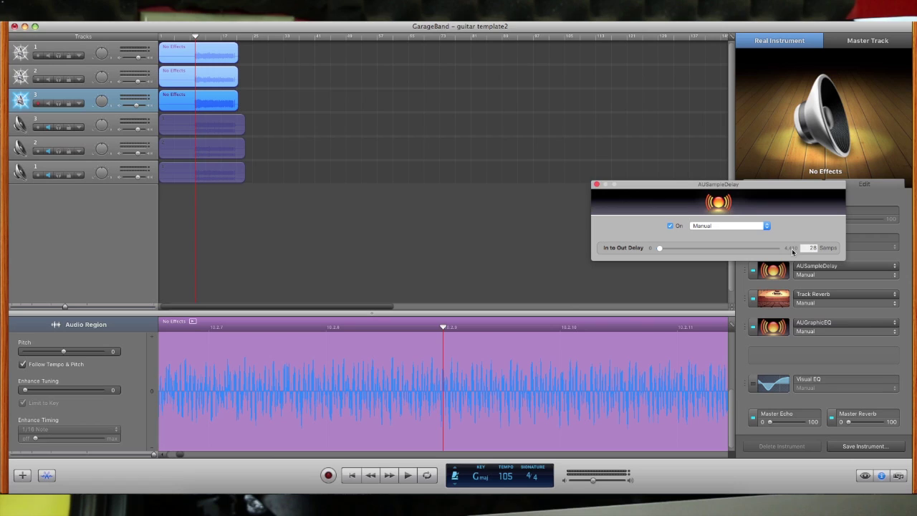
{"action": "left_click", "coordinate": [596, 185]}
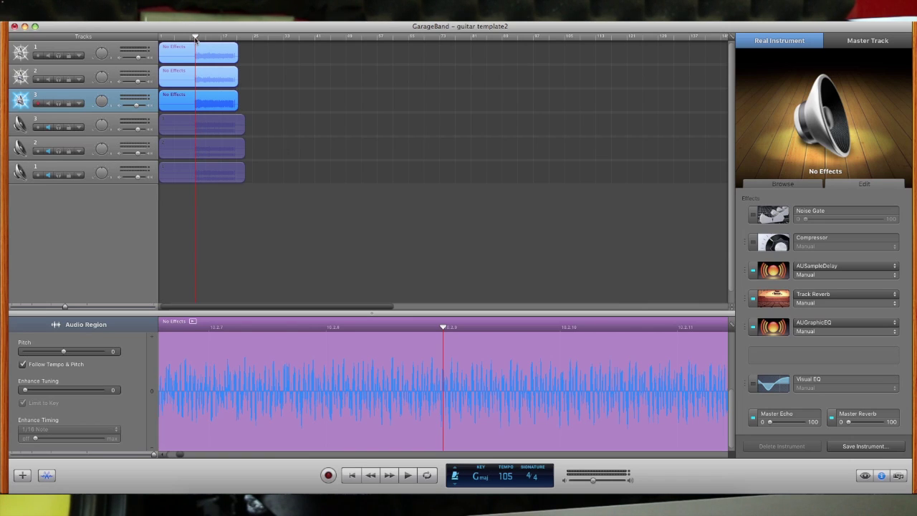
Set the AUSampleDelay In to Out Delay on guitar track 2 to 50 samples.
{"action": "left_click", "coordinate": [78, 71]}
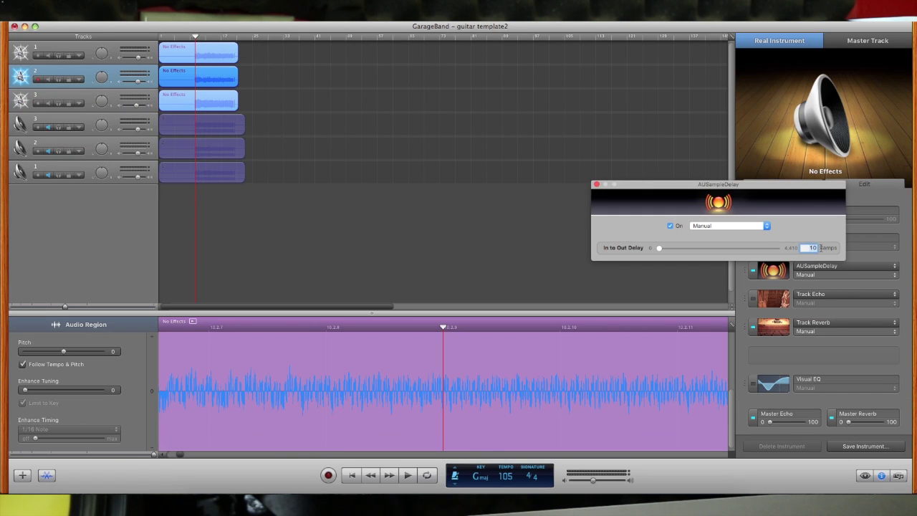
{"action": "type", "text": "50"}
{"action": "left_click", "coordinate": [595, 185]}
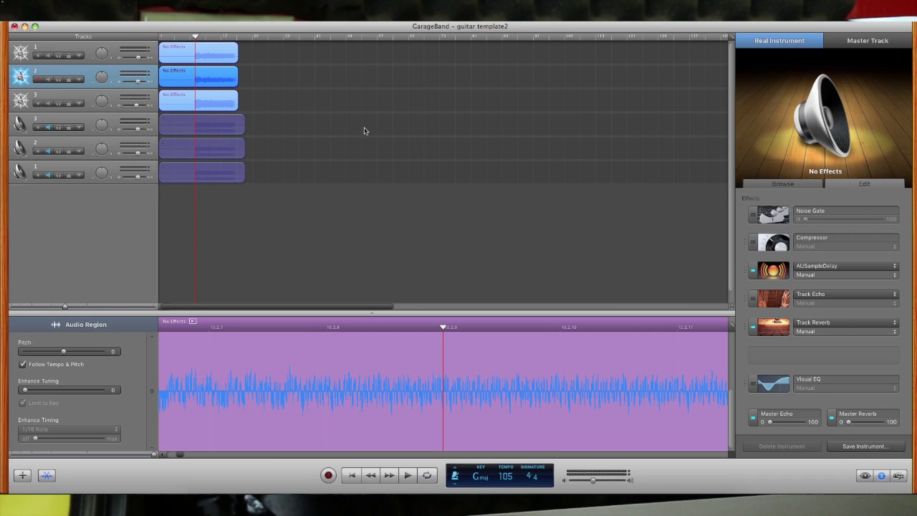
Set the AUSampleDelay In to Out Delay on guitar track 3 to 100 samples and play the mix.
{"action": "left_click", "coordinate": [68, 94]}
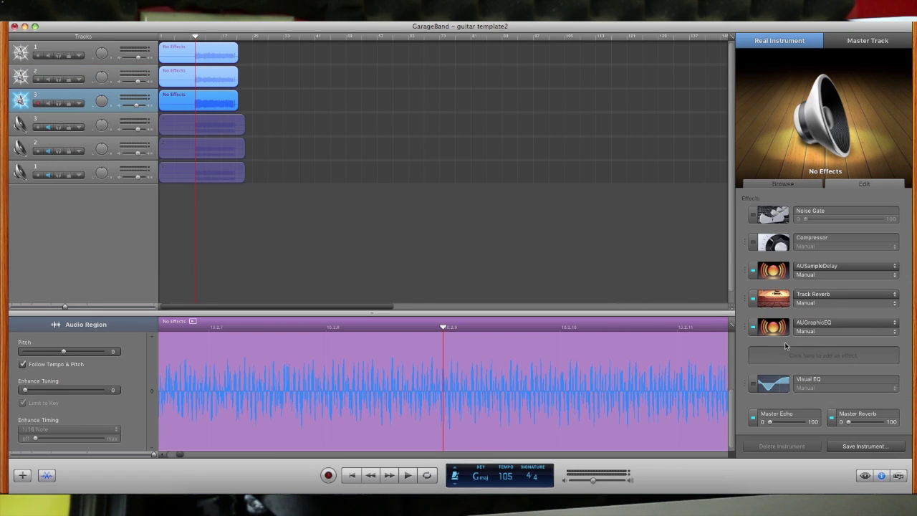
{"action": "left_click", "coordinate": [775, 271]}
{"action": "left_click", "coordinate": [810, 248]}
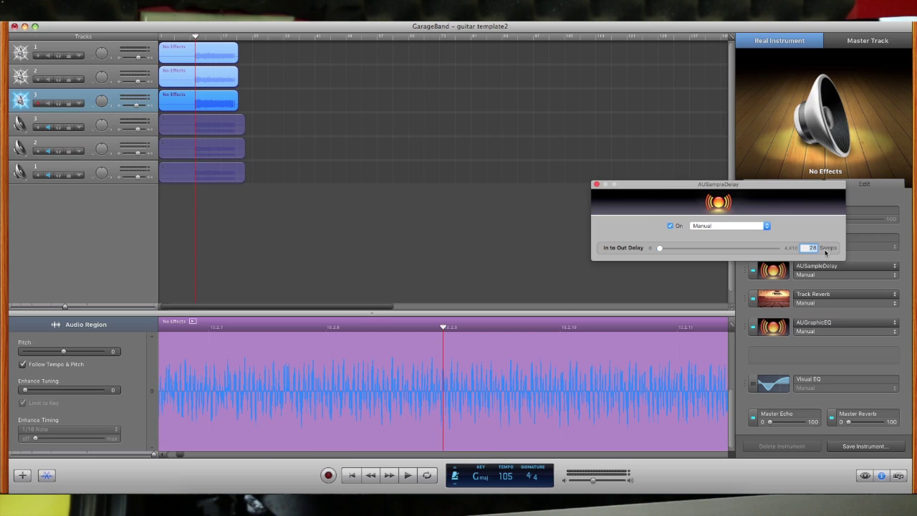
{"action": "type", "text": "100"}
{"action": "left_click", "coordinate": [595, 184]}
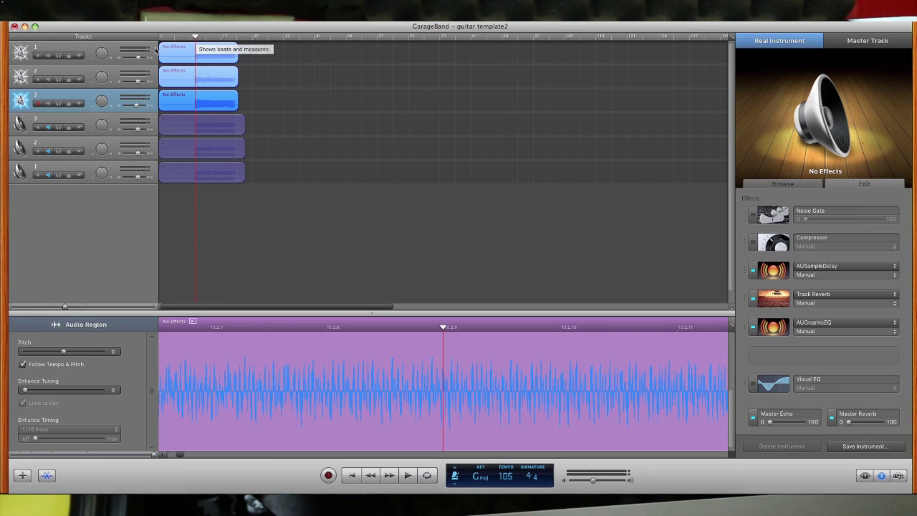
{"action": "key", "text": "space"}
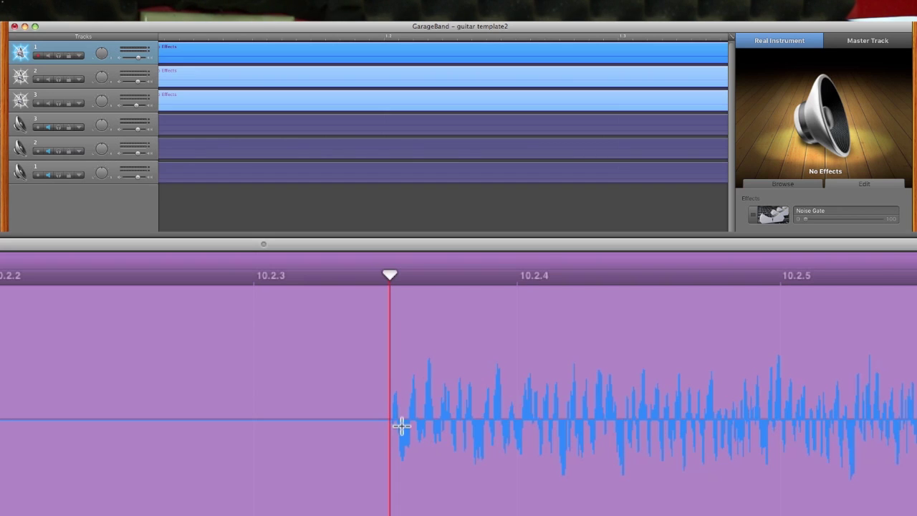
Compare where the guitar waveforms of tracks 1, 2 and 3 start in the audio editor.
{"action": "left_click", "coordinate": [53, 69]}
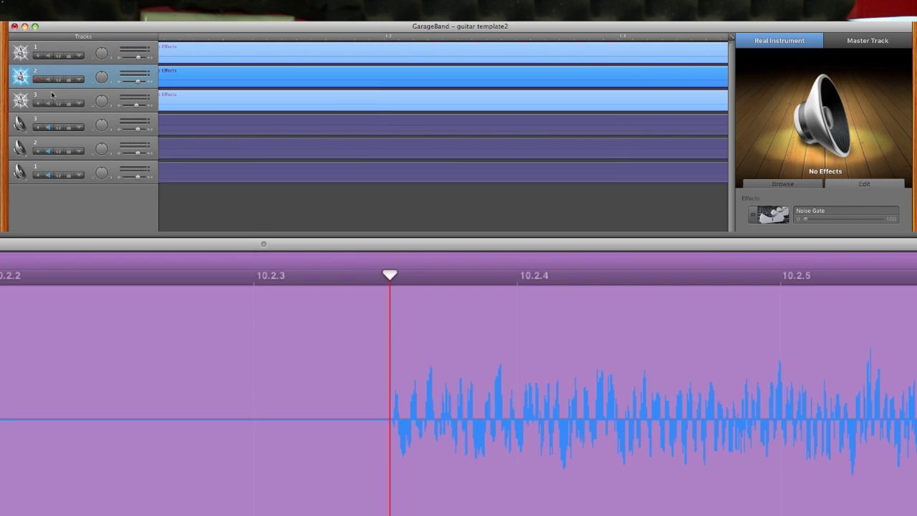
{"action": "left_click", "coordinate": [51, 93]}
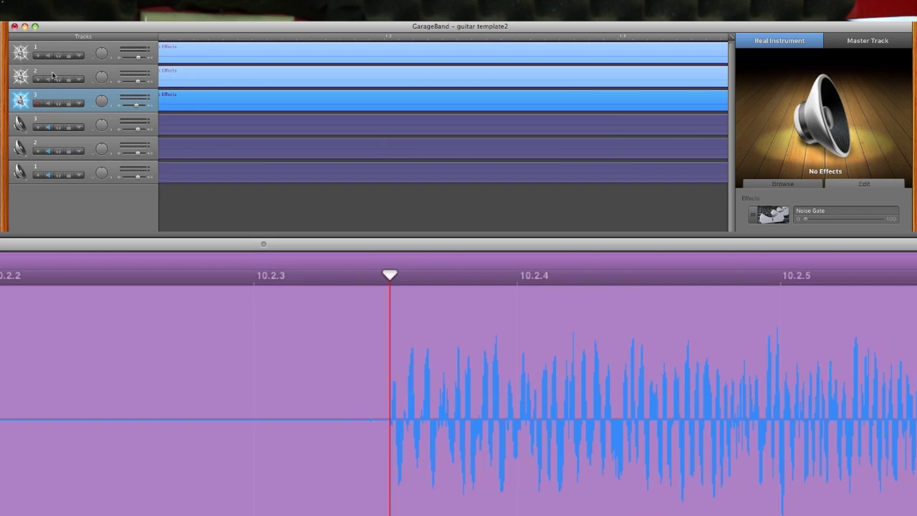
{"action": "left_click", "coordinate": [52, 75]}
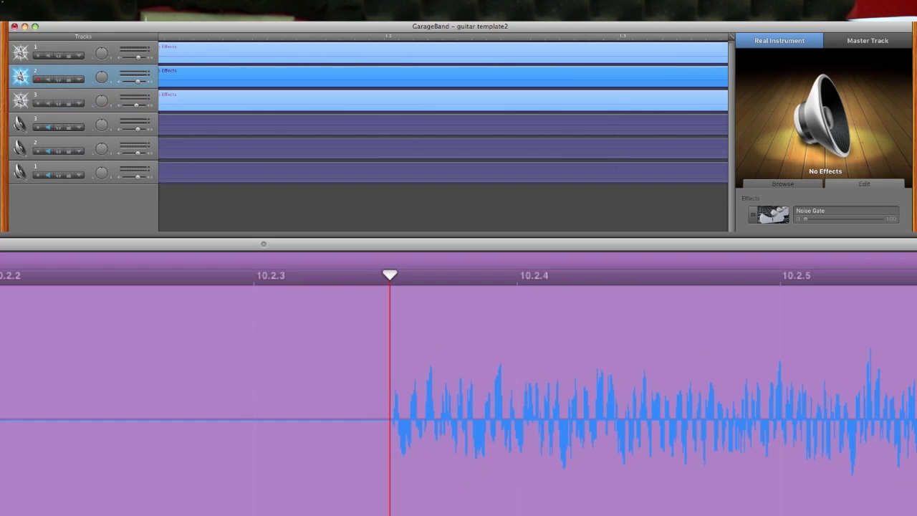
{"action": "left_click", "coordinate": [74, 49]}
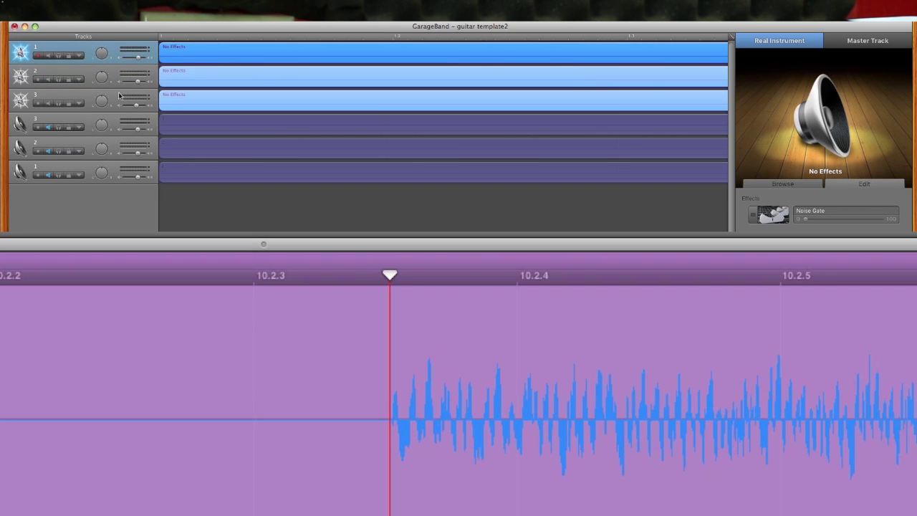